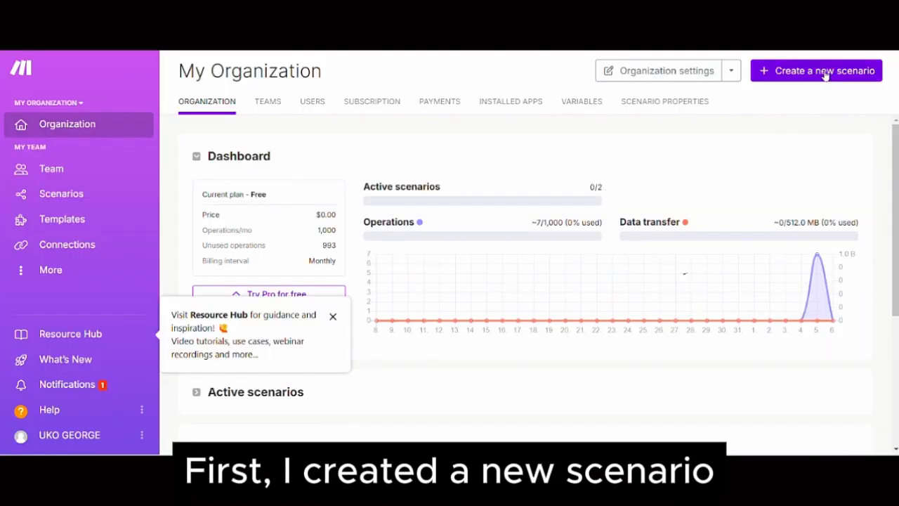
- Create a new scenario from scratch with an Apify Run an Actor module on My Apify connection
left_click(825, 73)
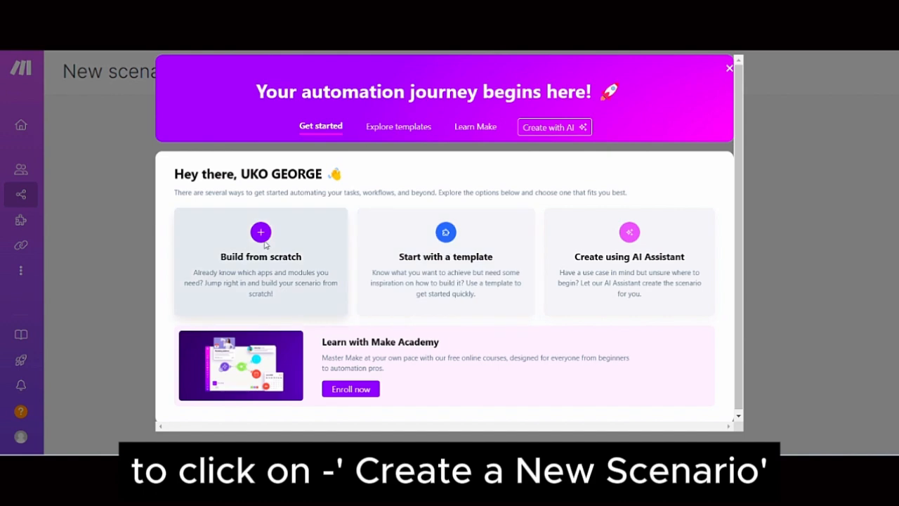
left_click(264, 243)
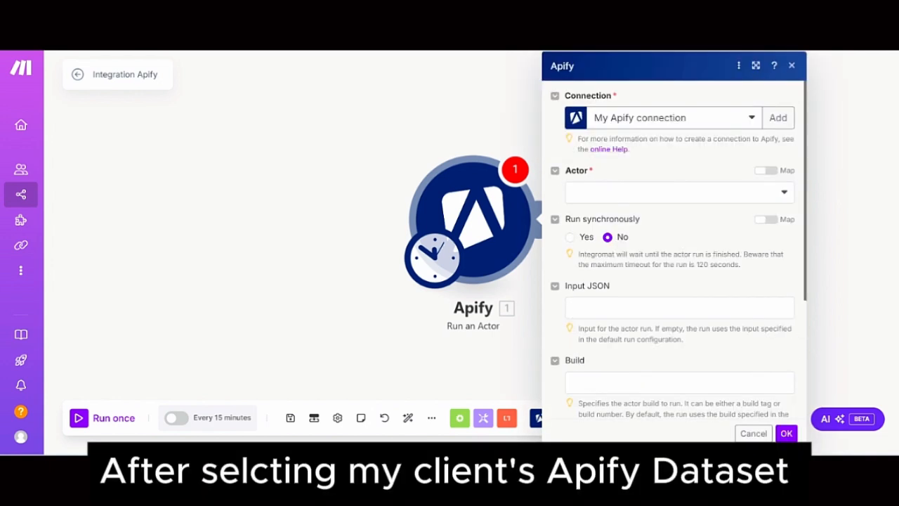
- Set the Apify actor to vdrmota/contact-info-scraper and add a Google Sheets Add a Row module on My Drive
left_click(785, 195)
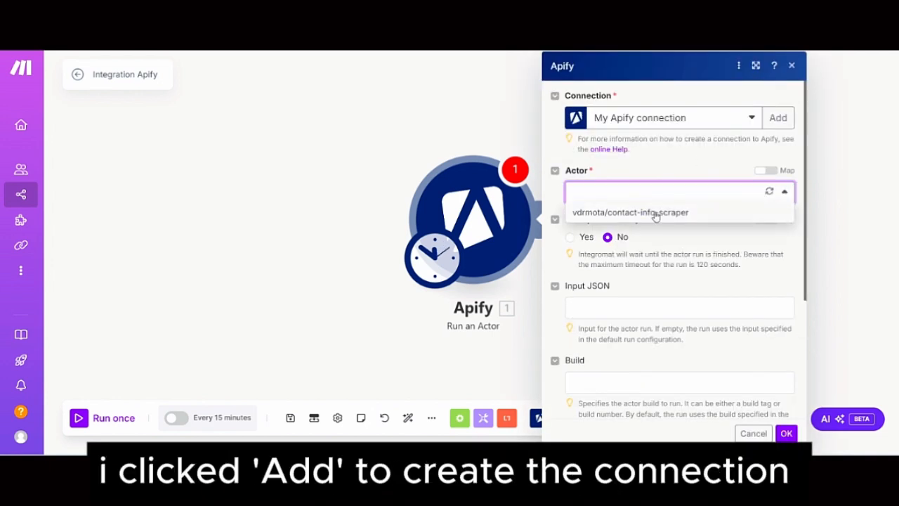
left_click(655, 213)
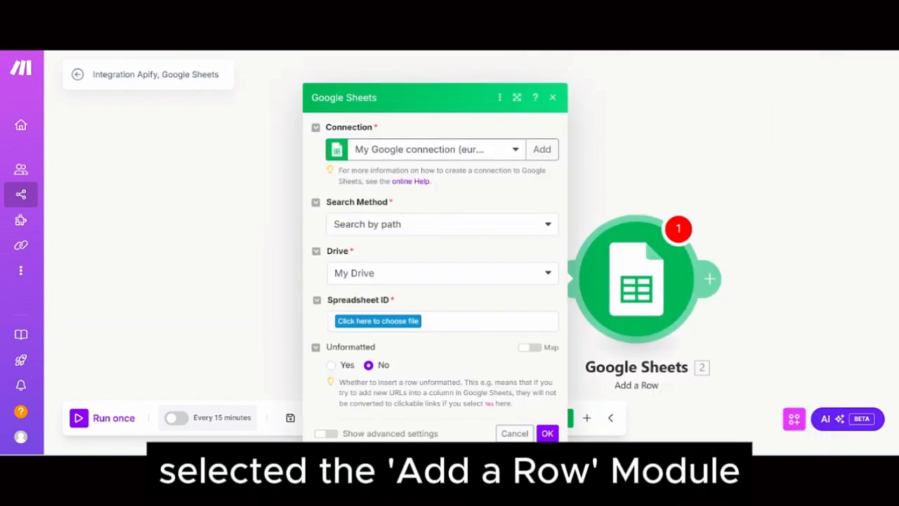
left_click(548, 275)
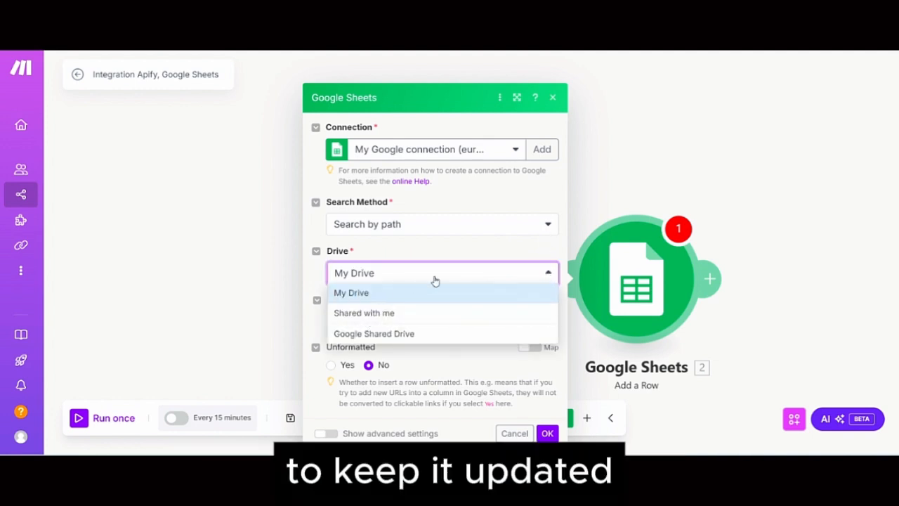
left_click(536, 268)
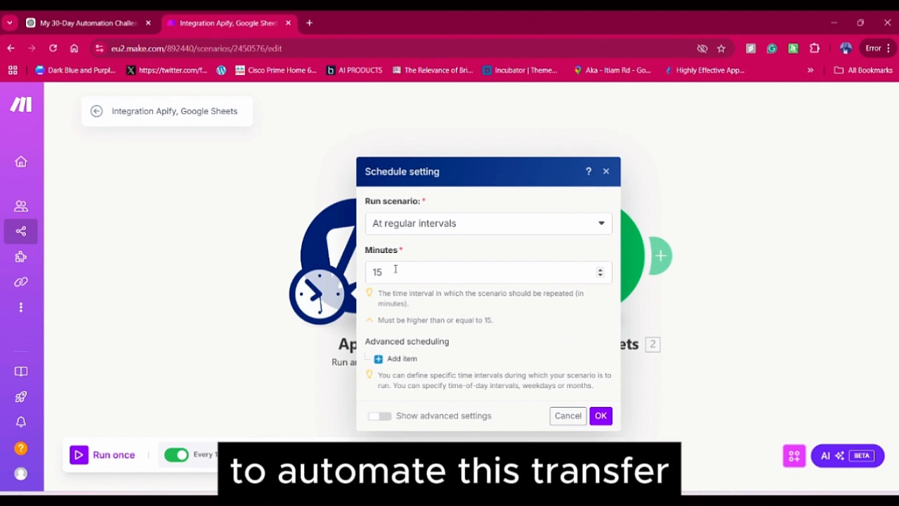
- Review the Run scenario interval options before starting a fresh scenario
left_click(602, 223)
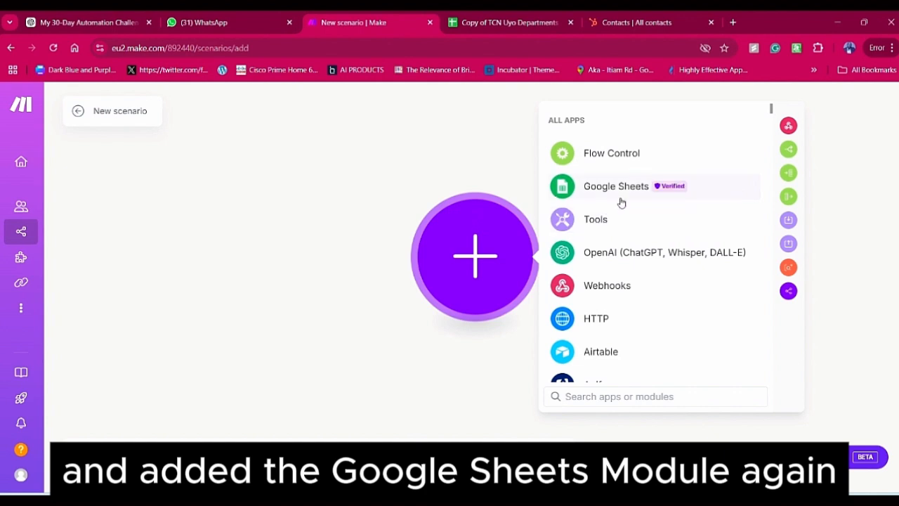
- Add a Google Sheets Watch New Rows trigger on the My Lead Database sheet, starting from all rows
left_click(627, 199)
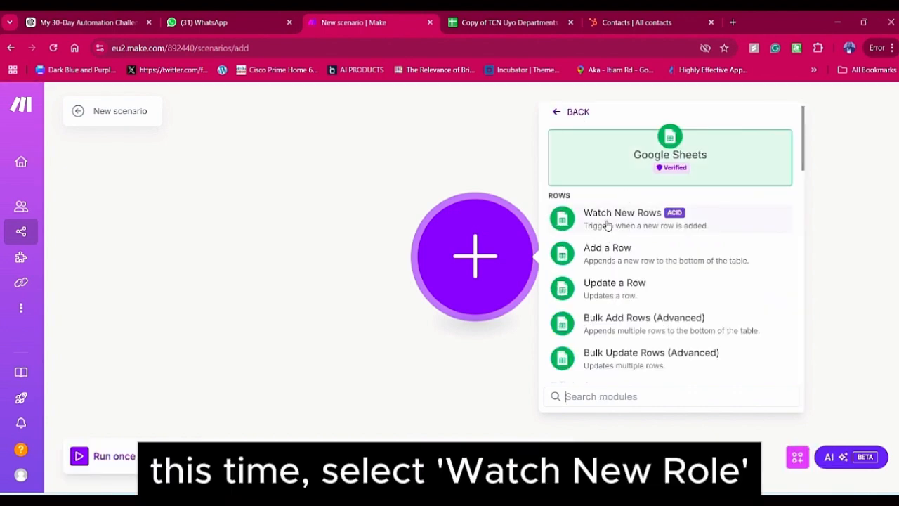
left_click(607, 222)
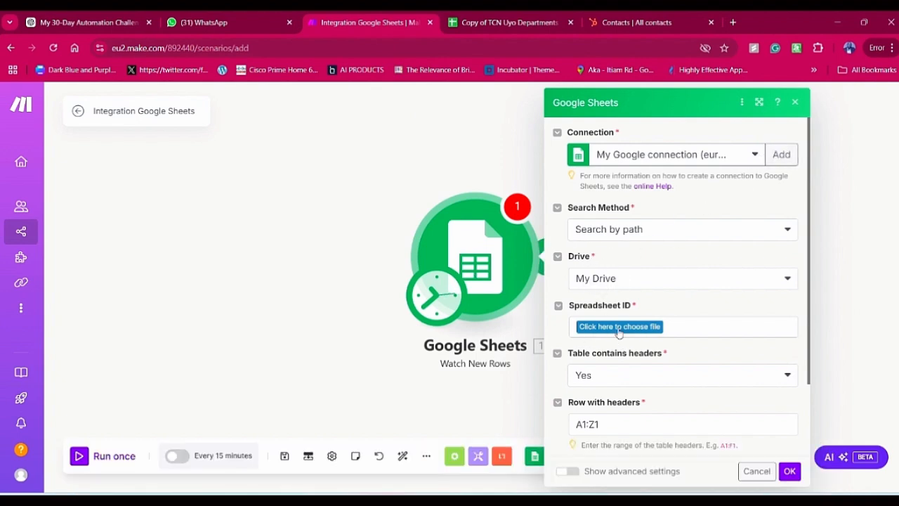
left_click(618, 330)
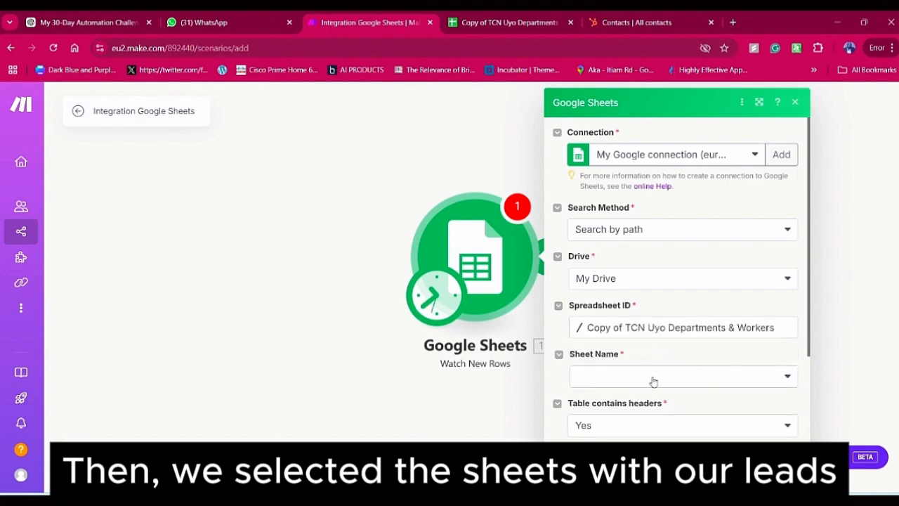
left_click(653, 381)
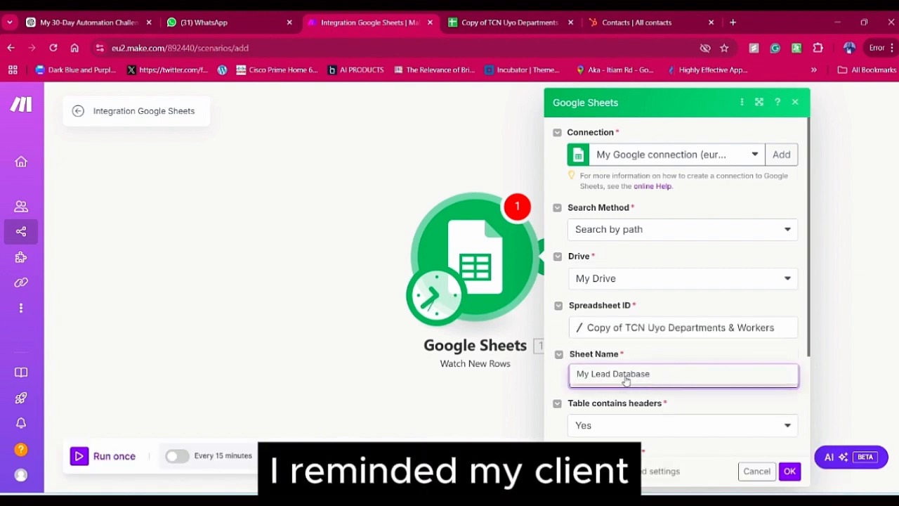
left_click(626, 380)
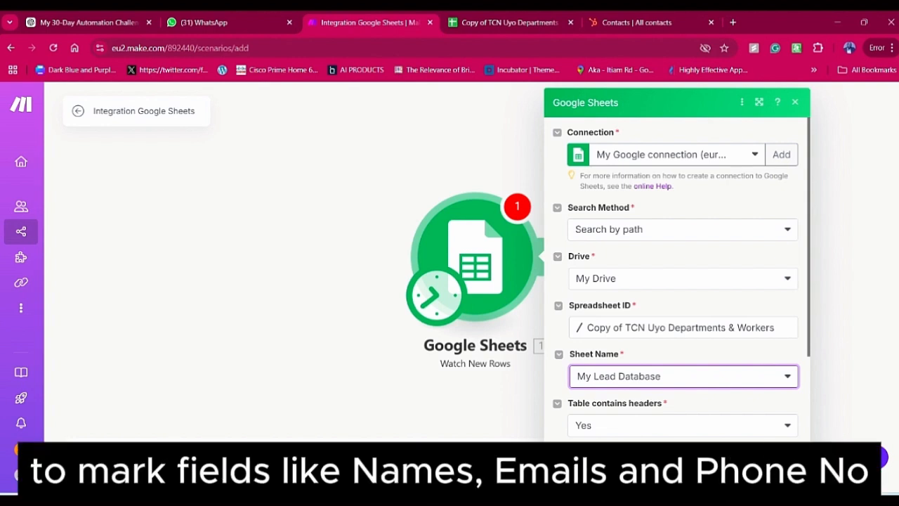
left_click(788, 469)
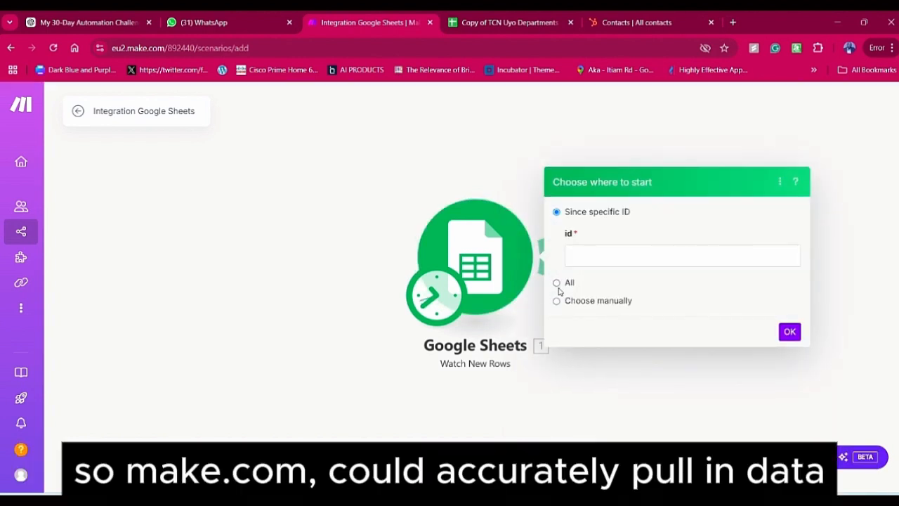
left_click(556, 284)
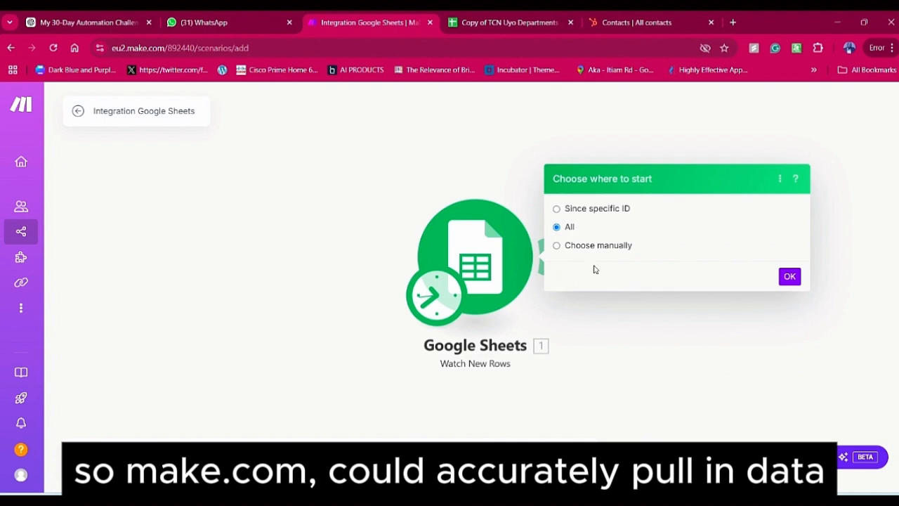
left_click(789, 276)
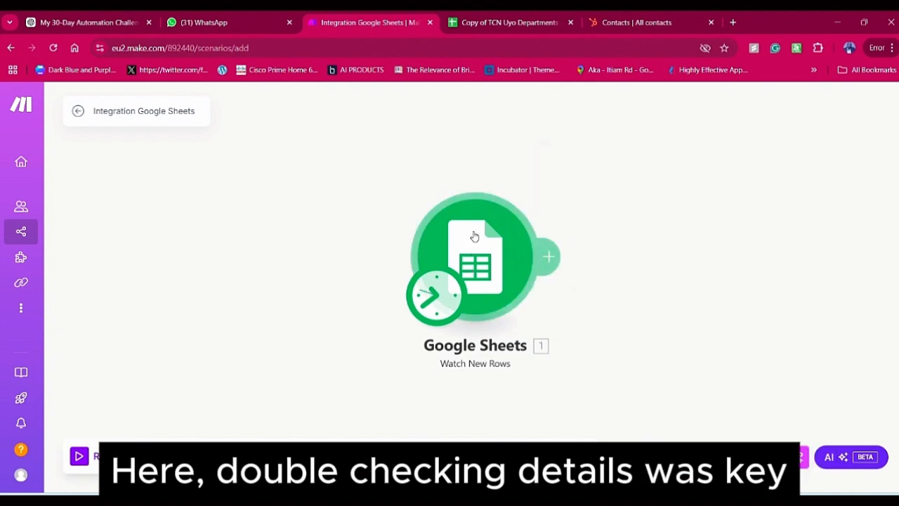
- Add a HubSpot CRM Create a Contact module with a new authorised HubSpot connection
left_click(548, 256)
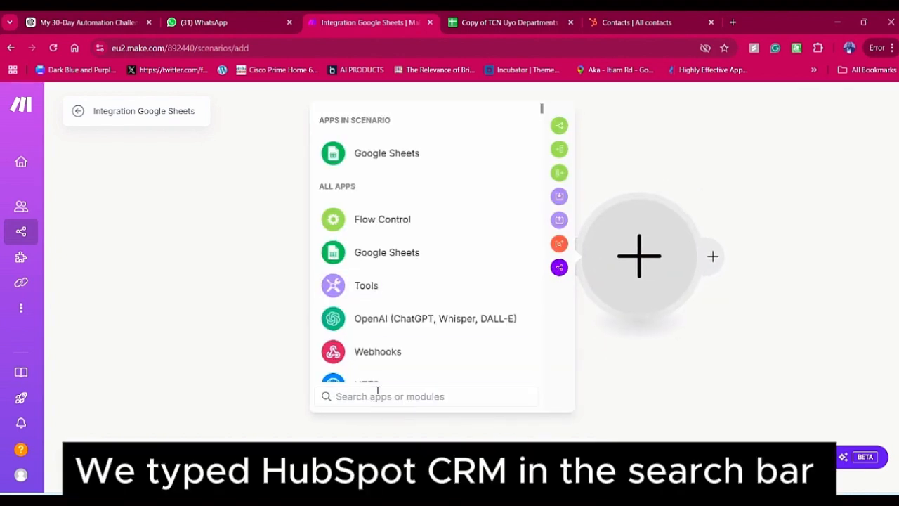
type("Hub")
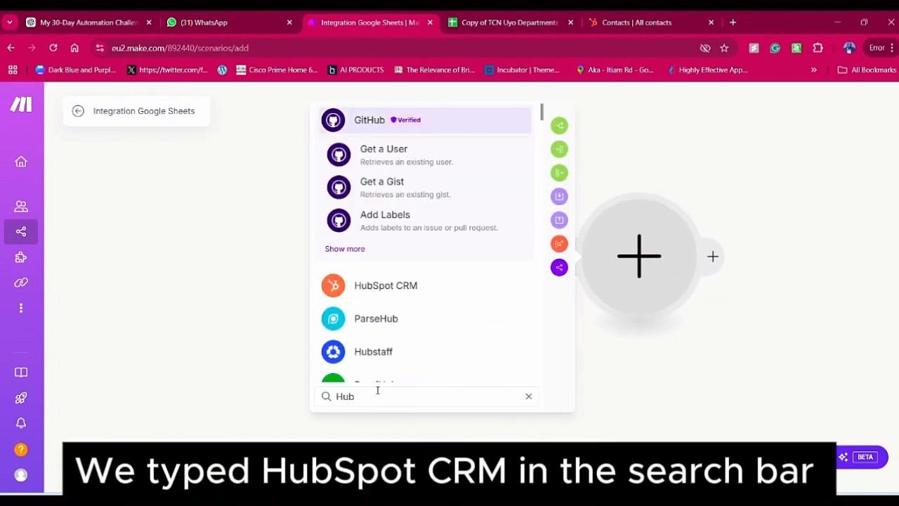
type("Spot")
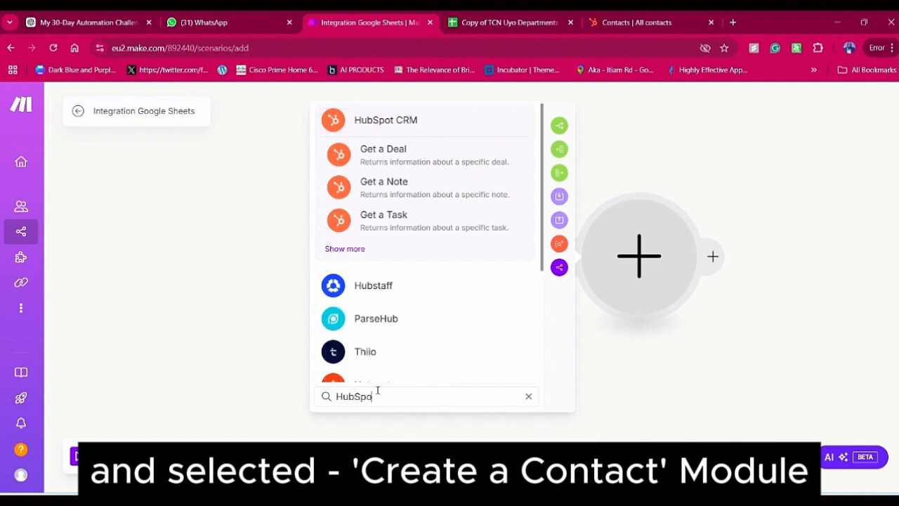
key("Return")
left_click(493, 249)
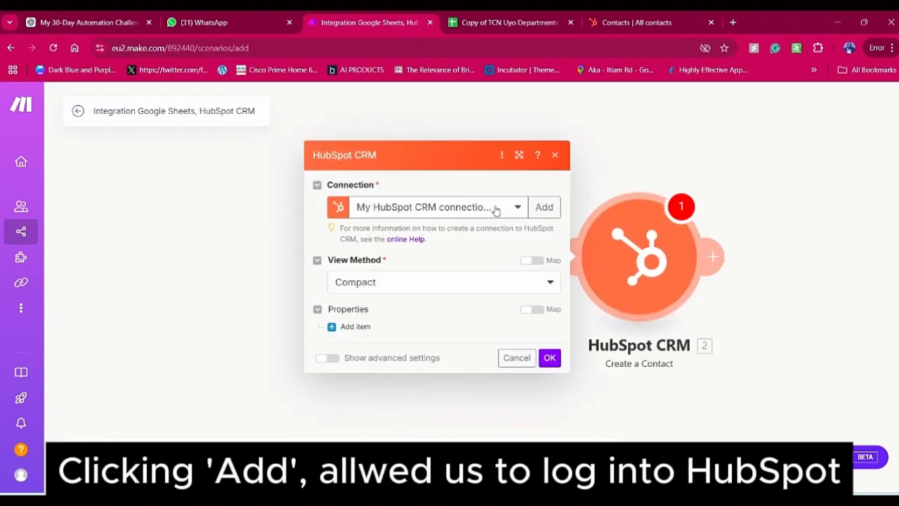
left_click(545, 207)
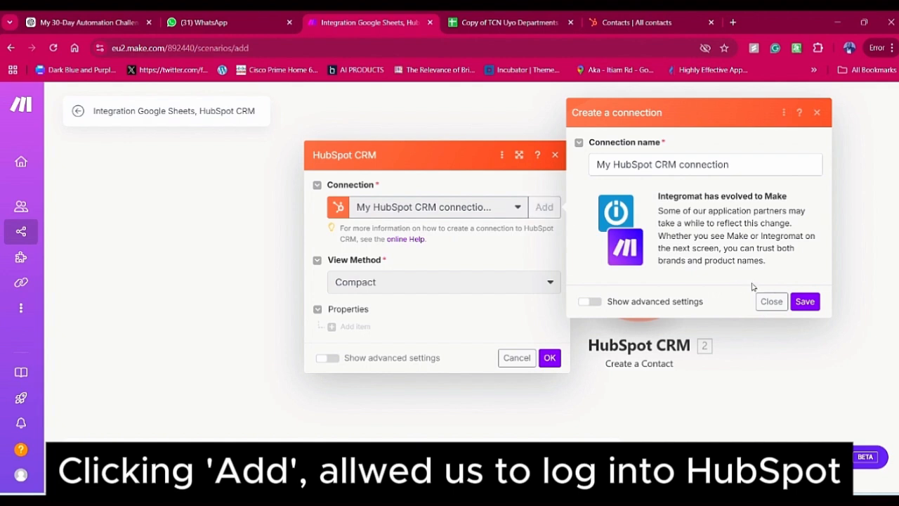
left_click(804, 301)
- Keep Compact view, run the scenario once, and bring up HubSpot's contacts list
left_click(551, 282)
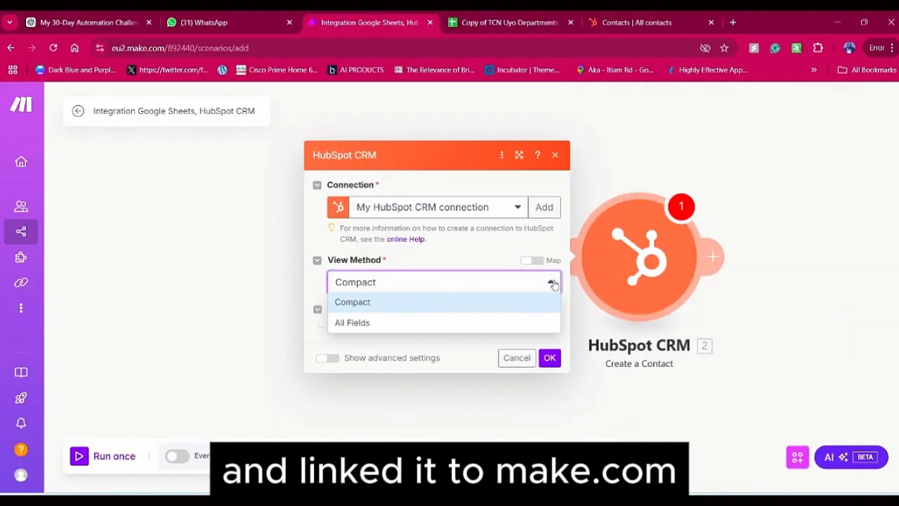
left_click(553, 283)
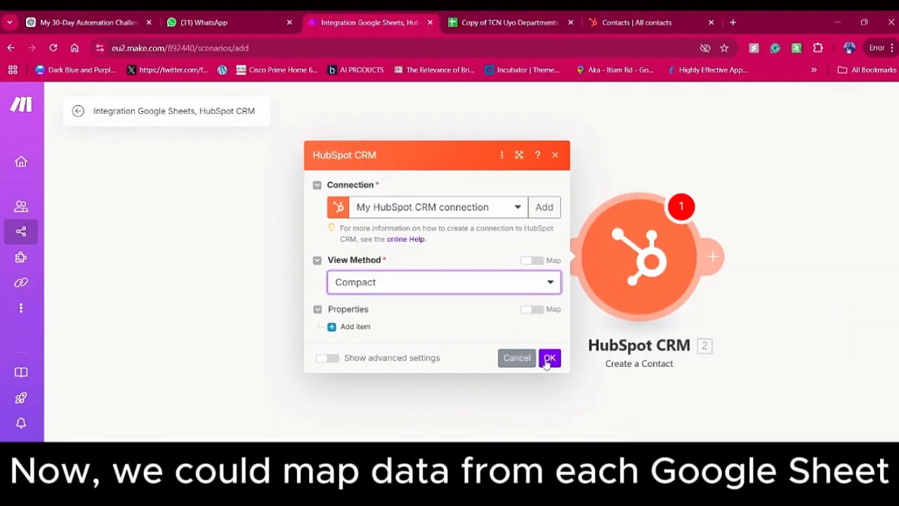
left_click(549, 357)
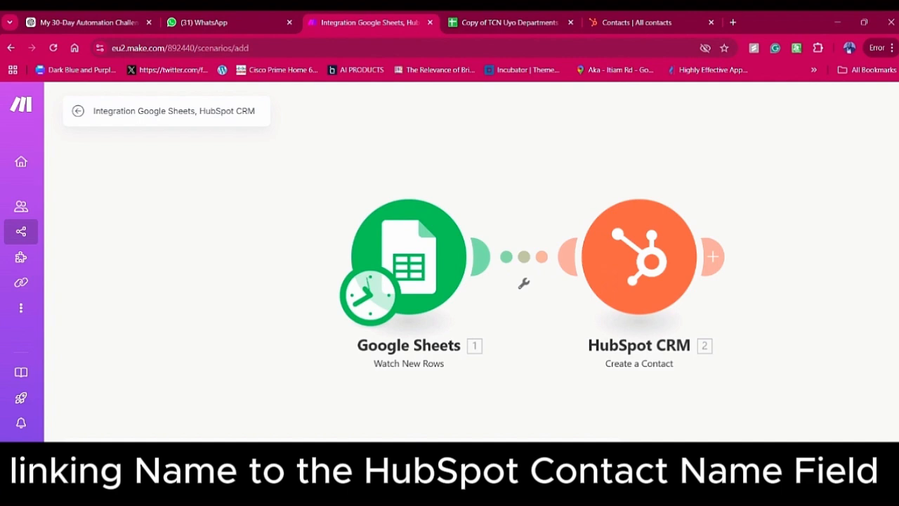
left_click(81, 455)
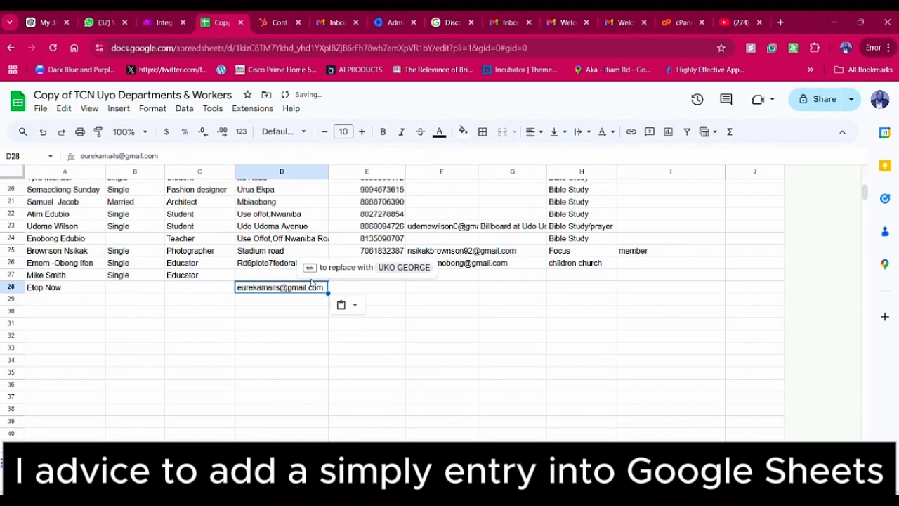
left_click(279, 21)
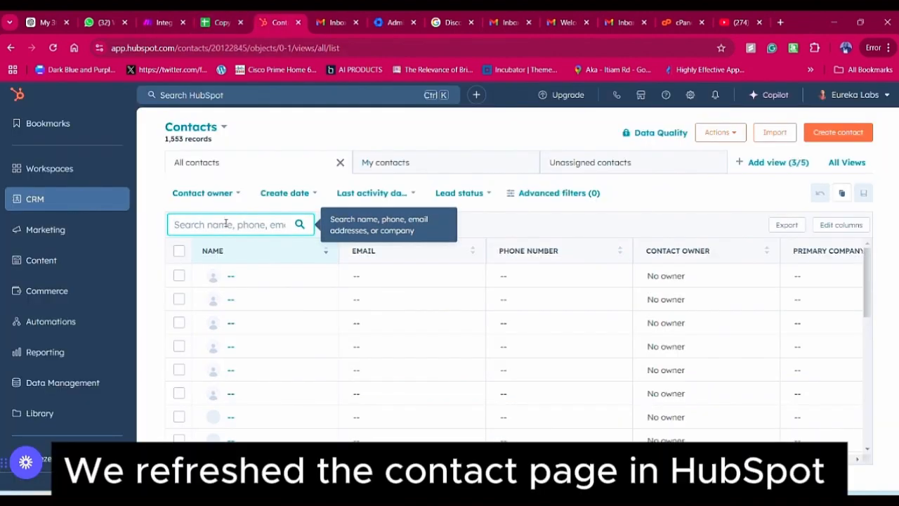
- Search HubSpot contacts for the new test contact's name
type("Etop")
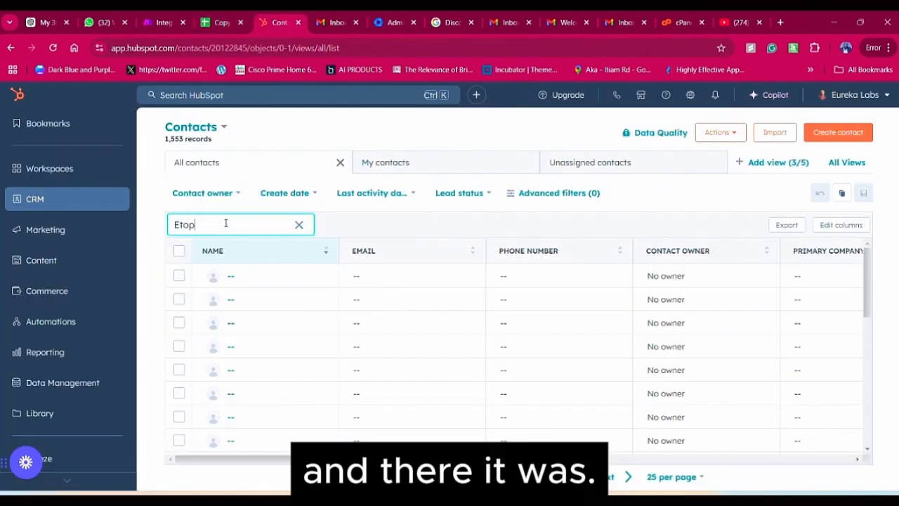
type(" Now")
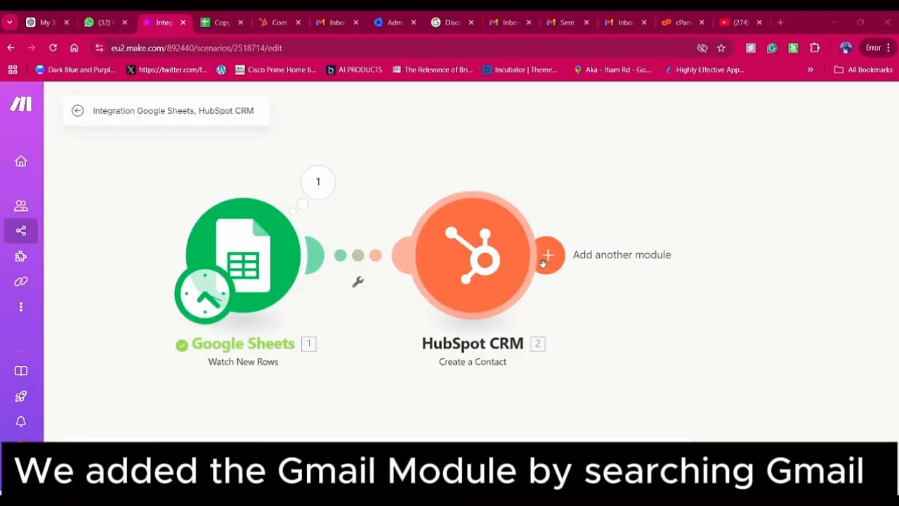
- Attach a Gmail Send an Email module to the HubSpot CRM step's plus handle
left_click(549, 258)
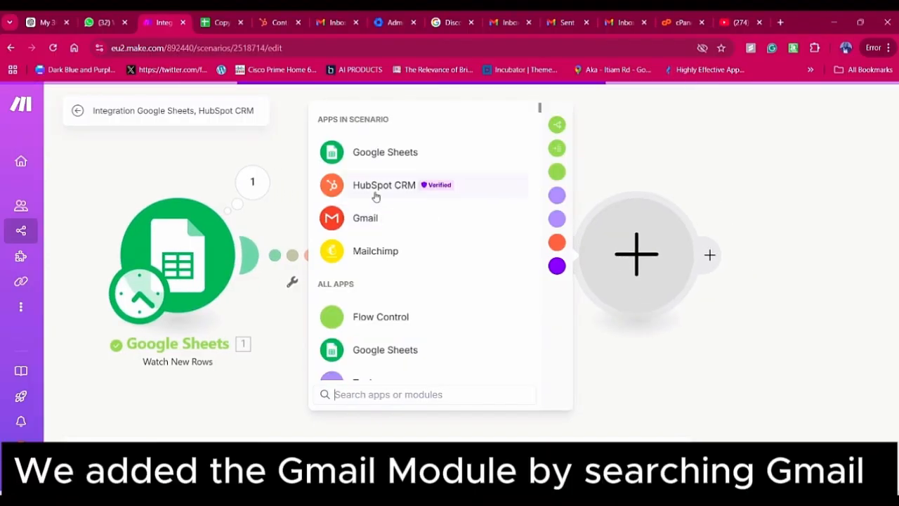
left_click(377, 215)
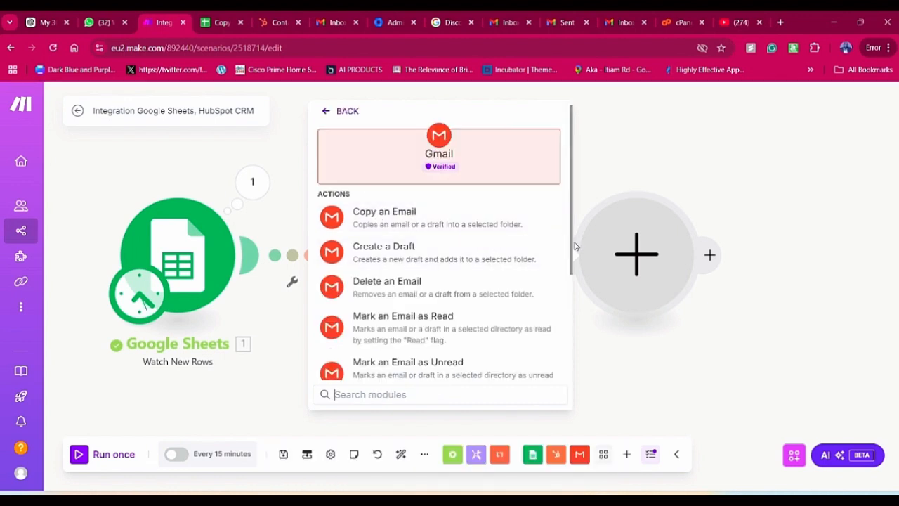
left_click_drag(572, 251, 566, 359)
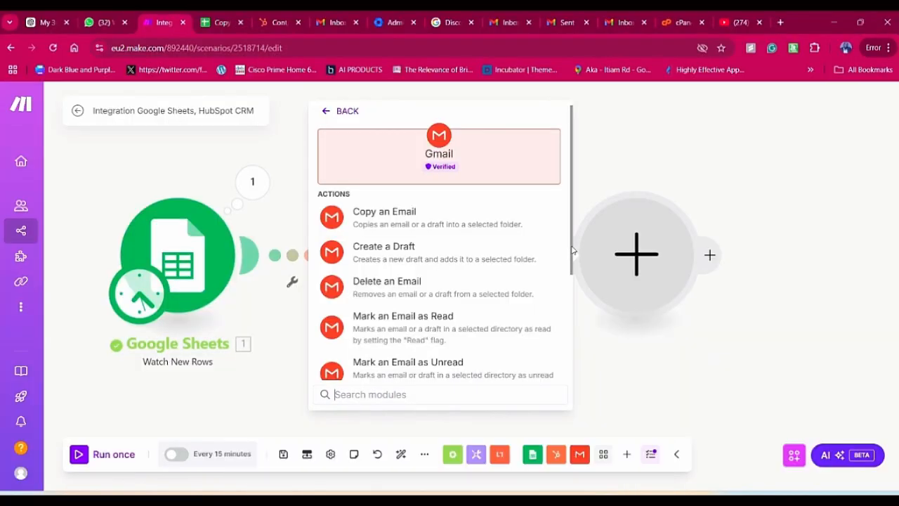
left_click_drag(573, 251, 566, 359)
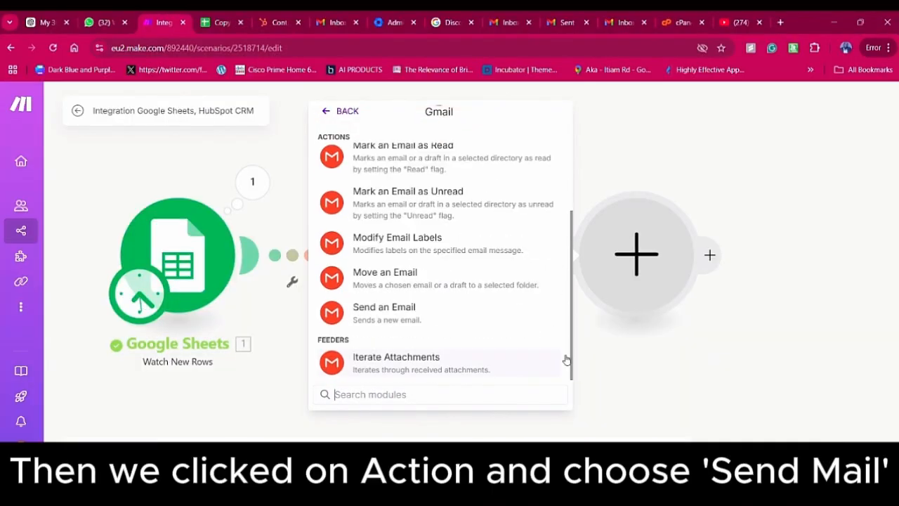
left_click(404, 316)
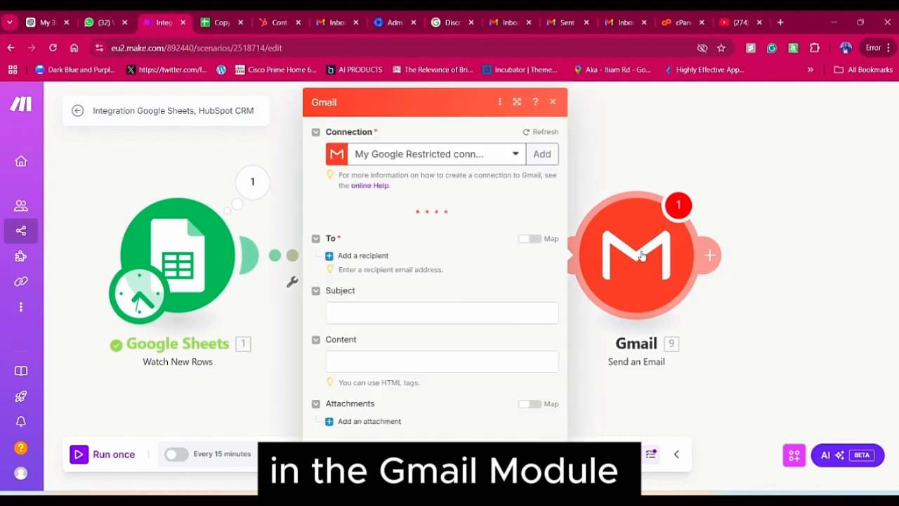
- Connect a Google account to the Gmail step and paste the welcome message into the body
left_click(539, 154)
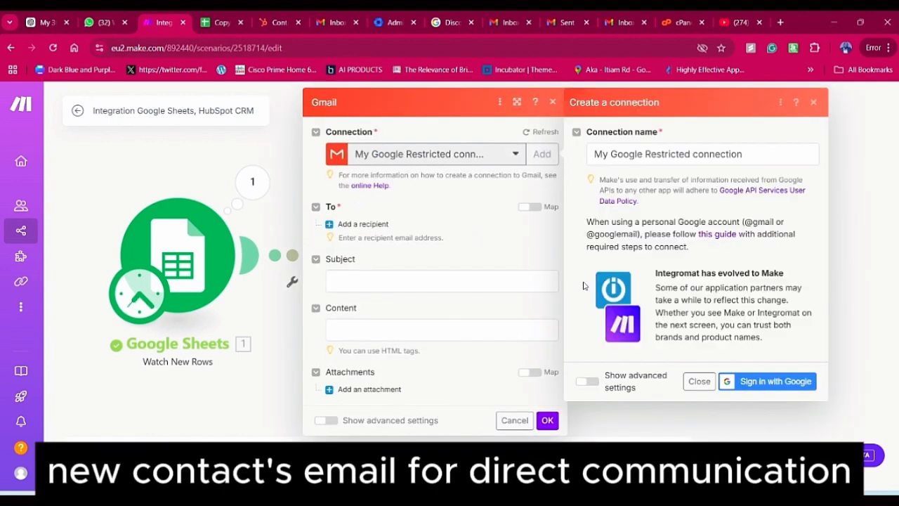
left_click(774, 383)
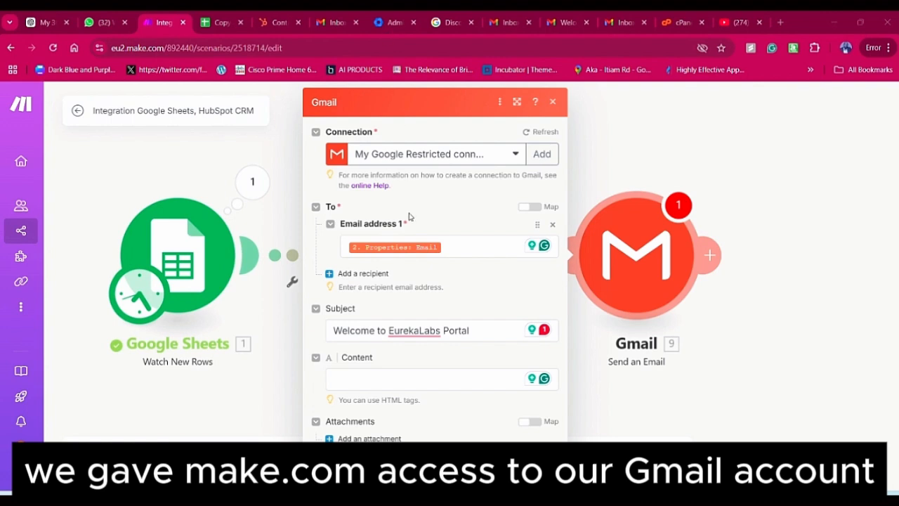
left_click(392, 379)
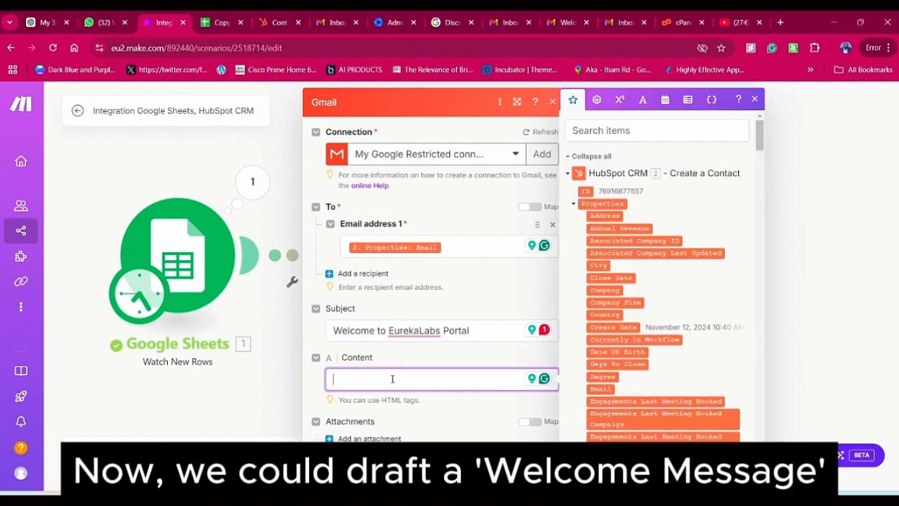
type("Hello,We are pleased you visited our website and would like to explore some of our service offerings.")
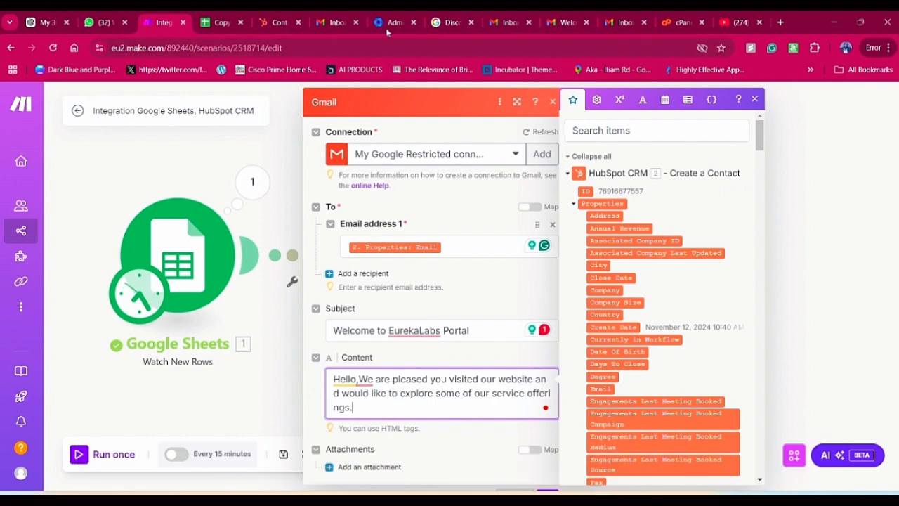
left_click(558, 319)
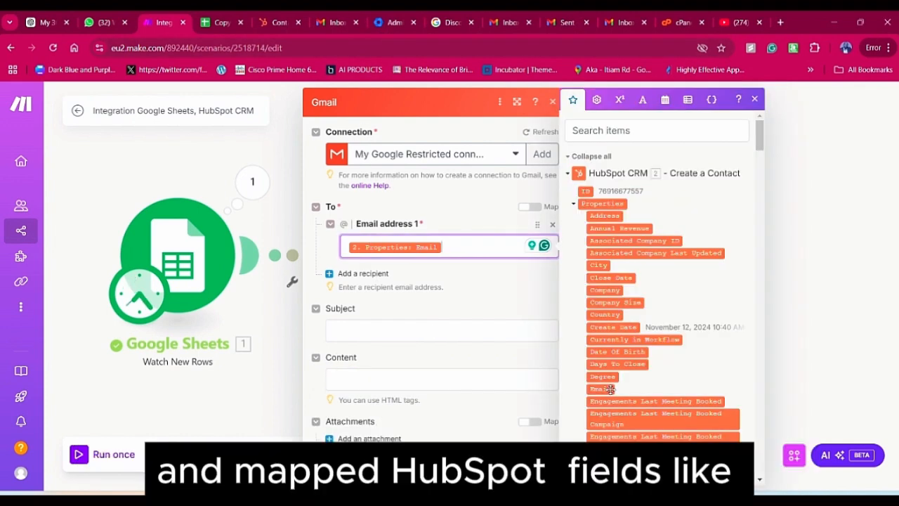
left_click(482, 189)
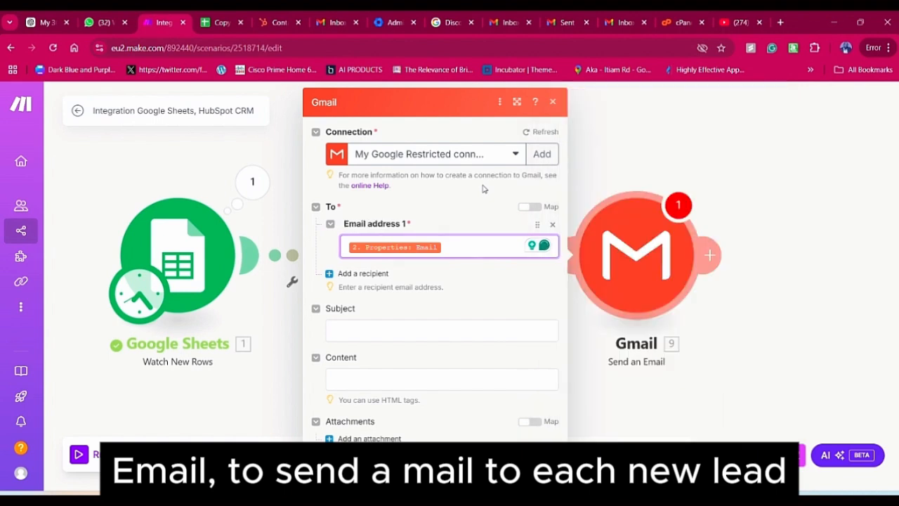
- Fill in the subject, add a test lead row in Sheets, and open 'Welcome to the Eureka Labs Portal' in Gmail
left_click(373, 331)
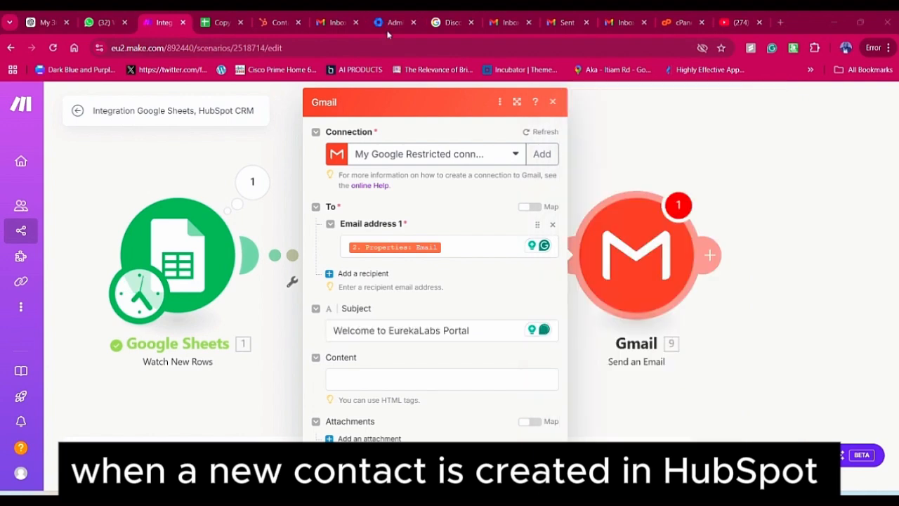
key("Tab")
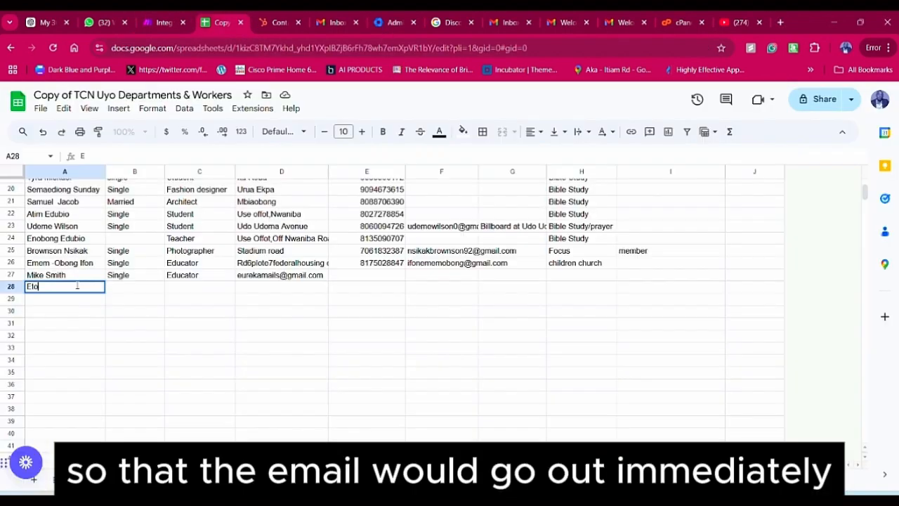
type("op Now")
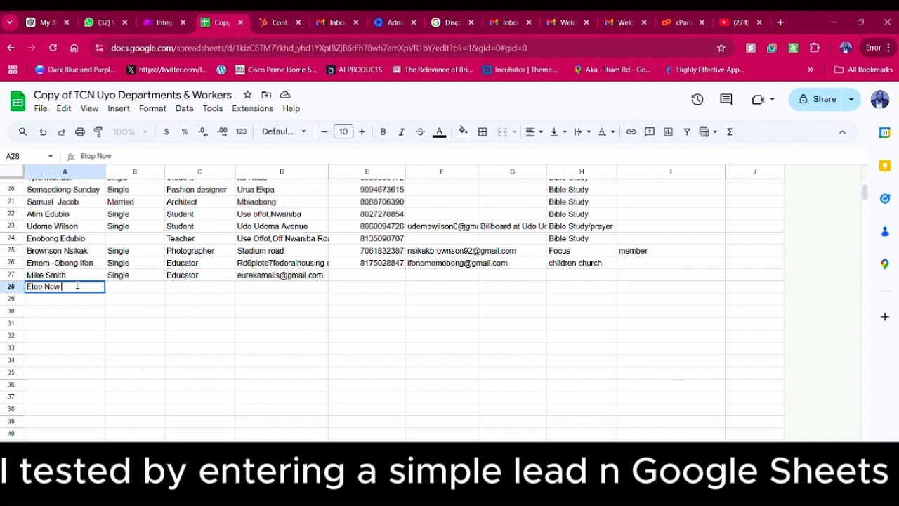
left_click(258, 293)
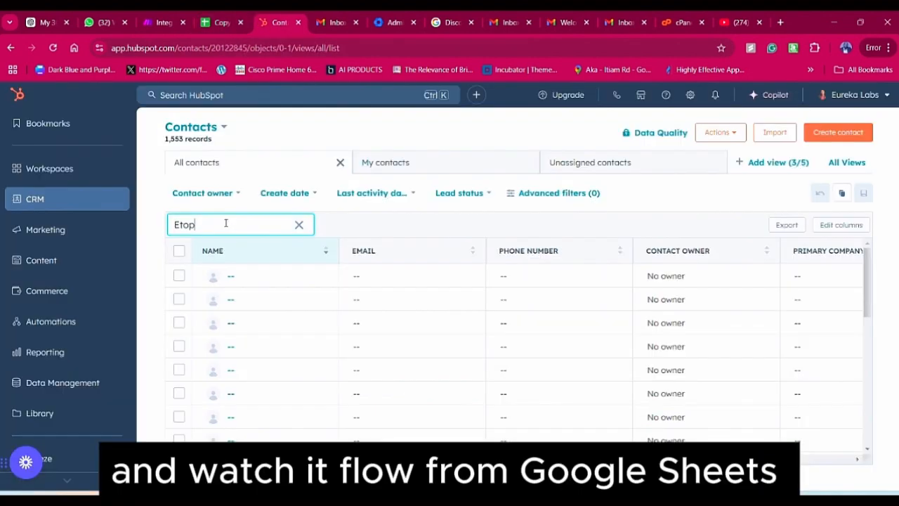
type("Now")
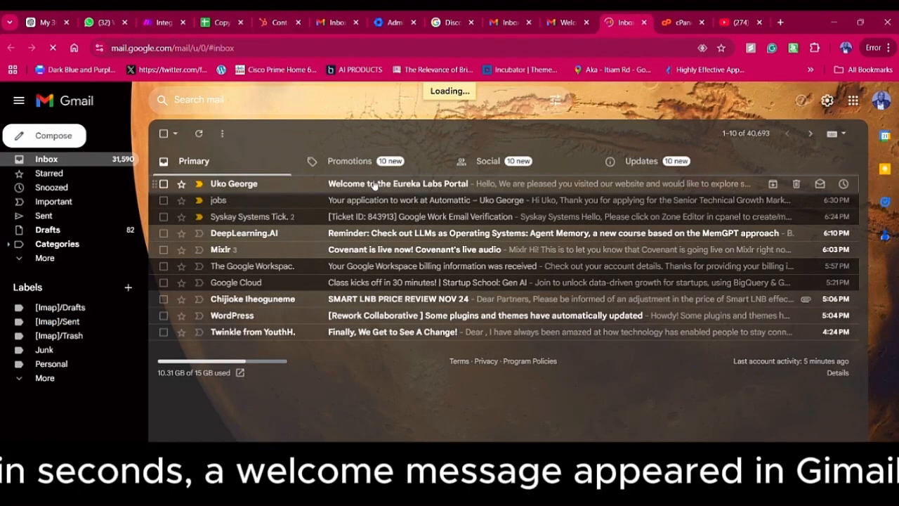
left_click(373, 184)
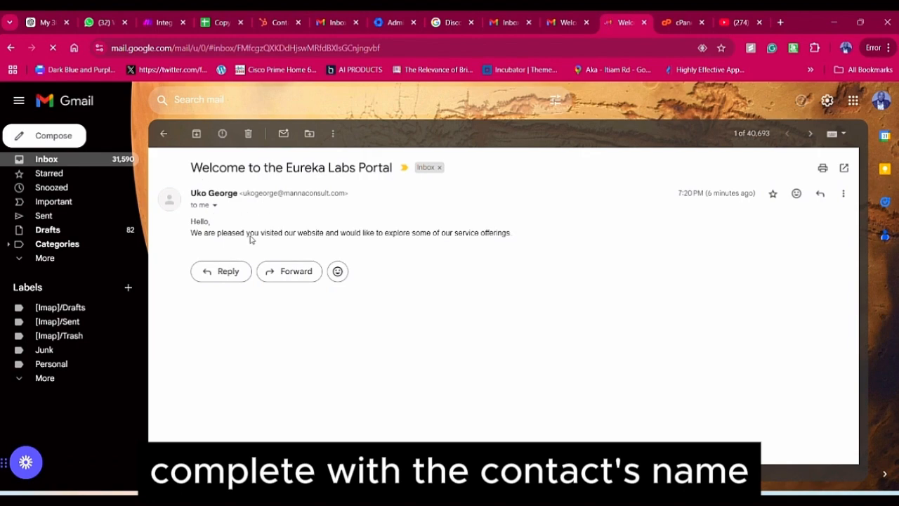